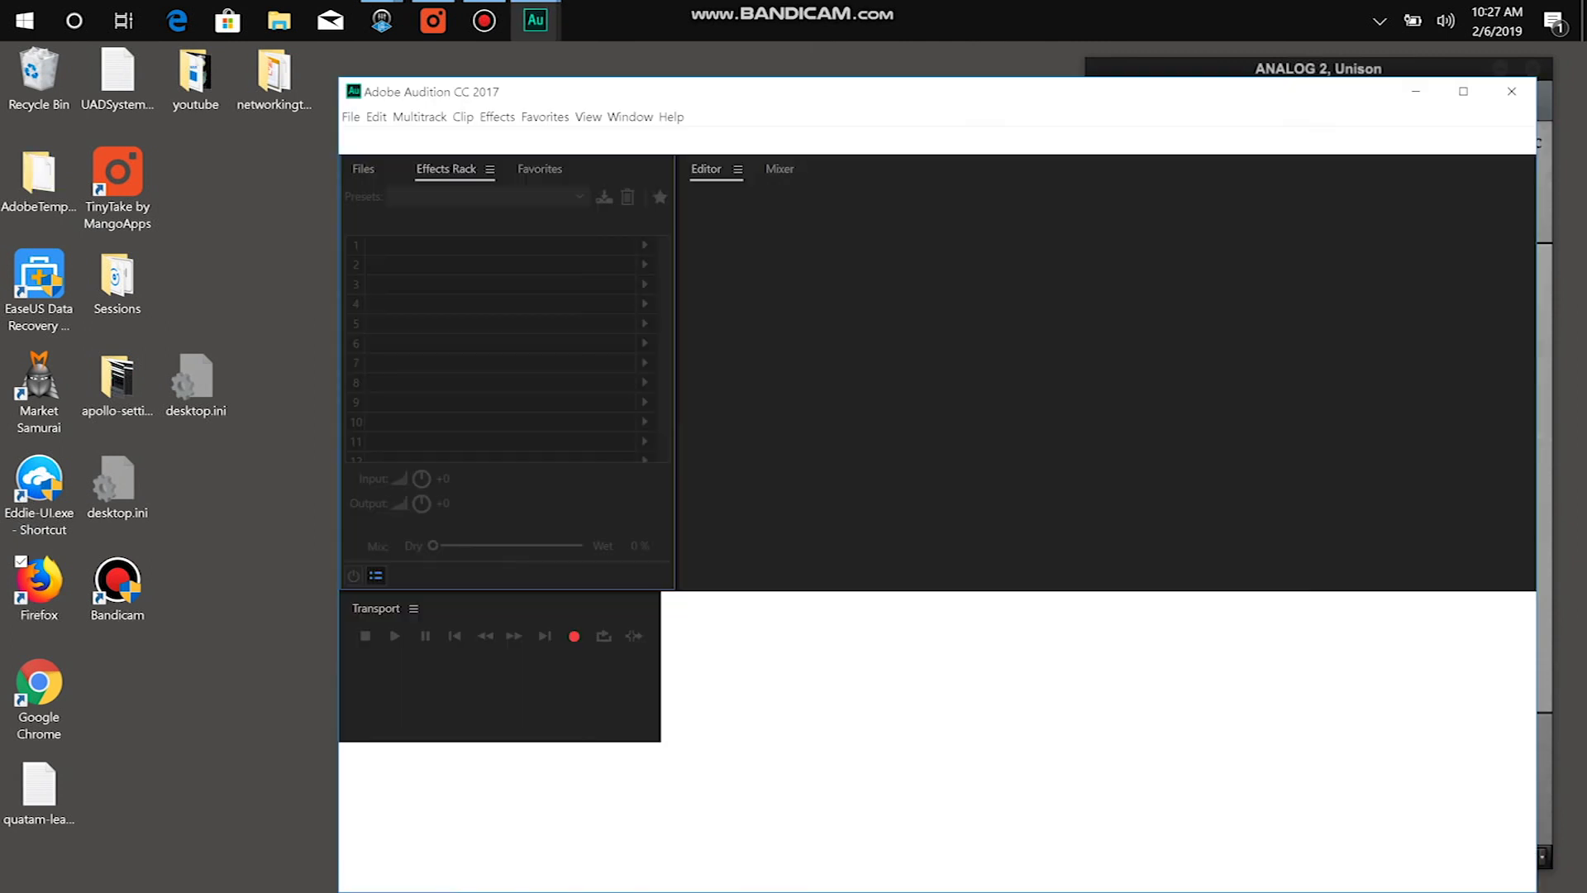
Create a mono 48 kHz 24-bit audio file named zoom and start recording into it
key(ctrl+shift+n)
text(zoom)
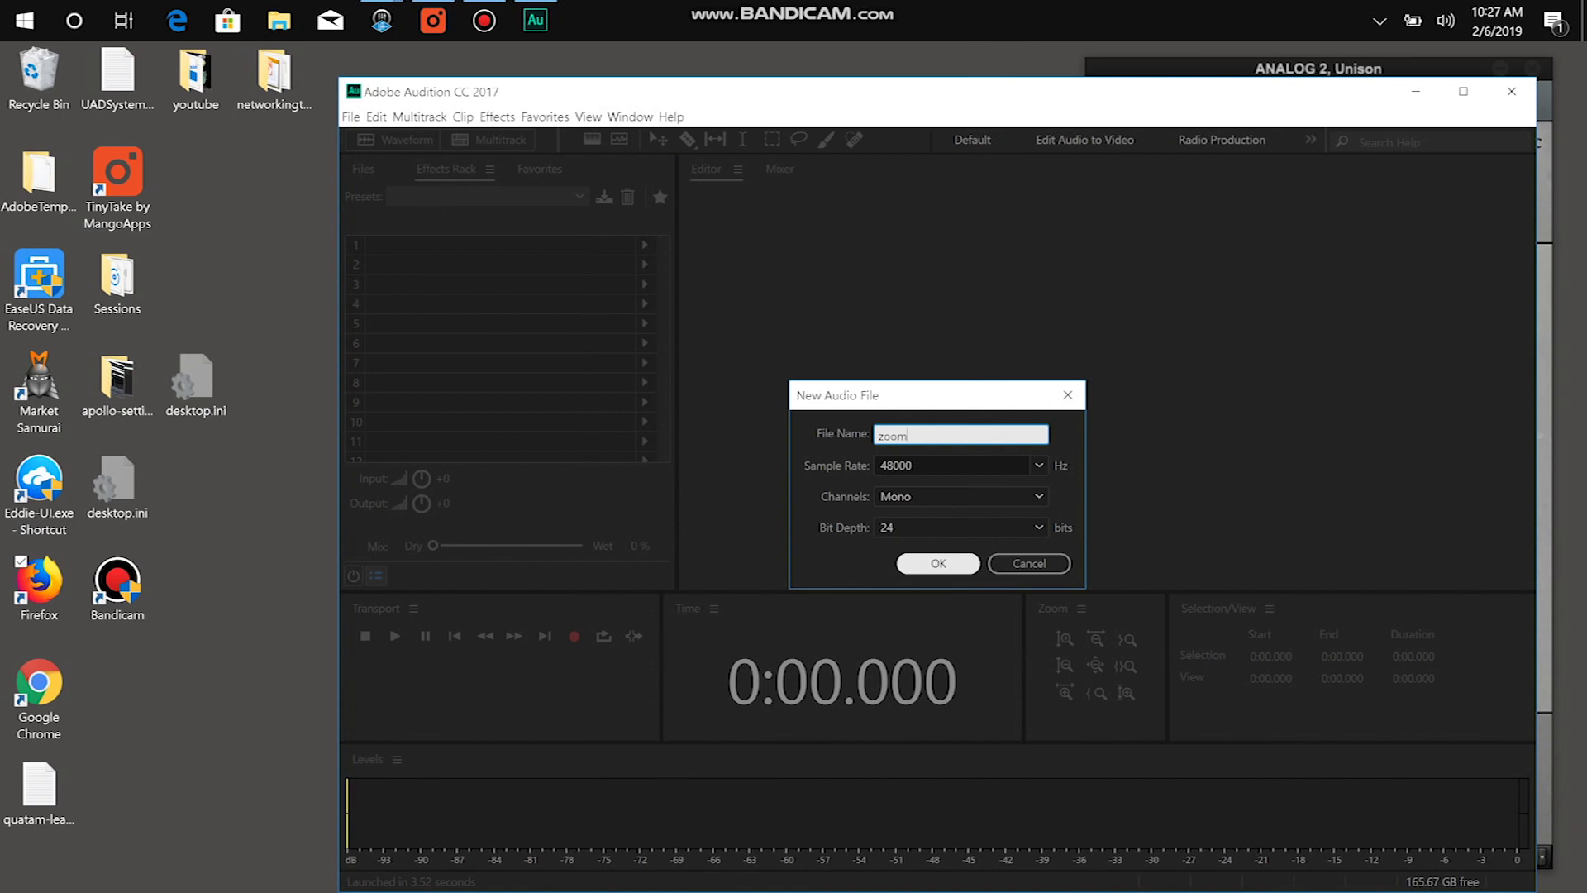
key(Return)
key(shift+space)
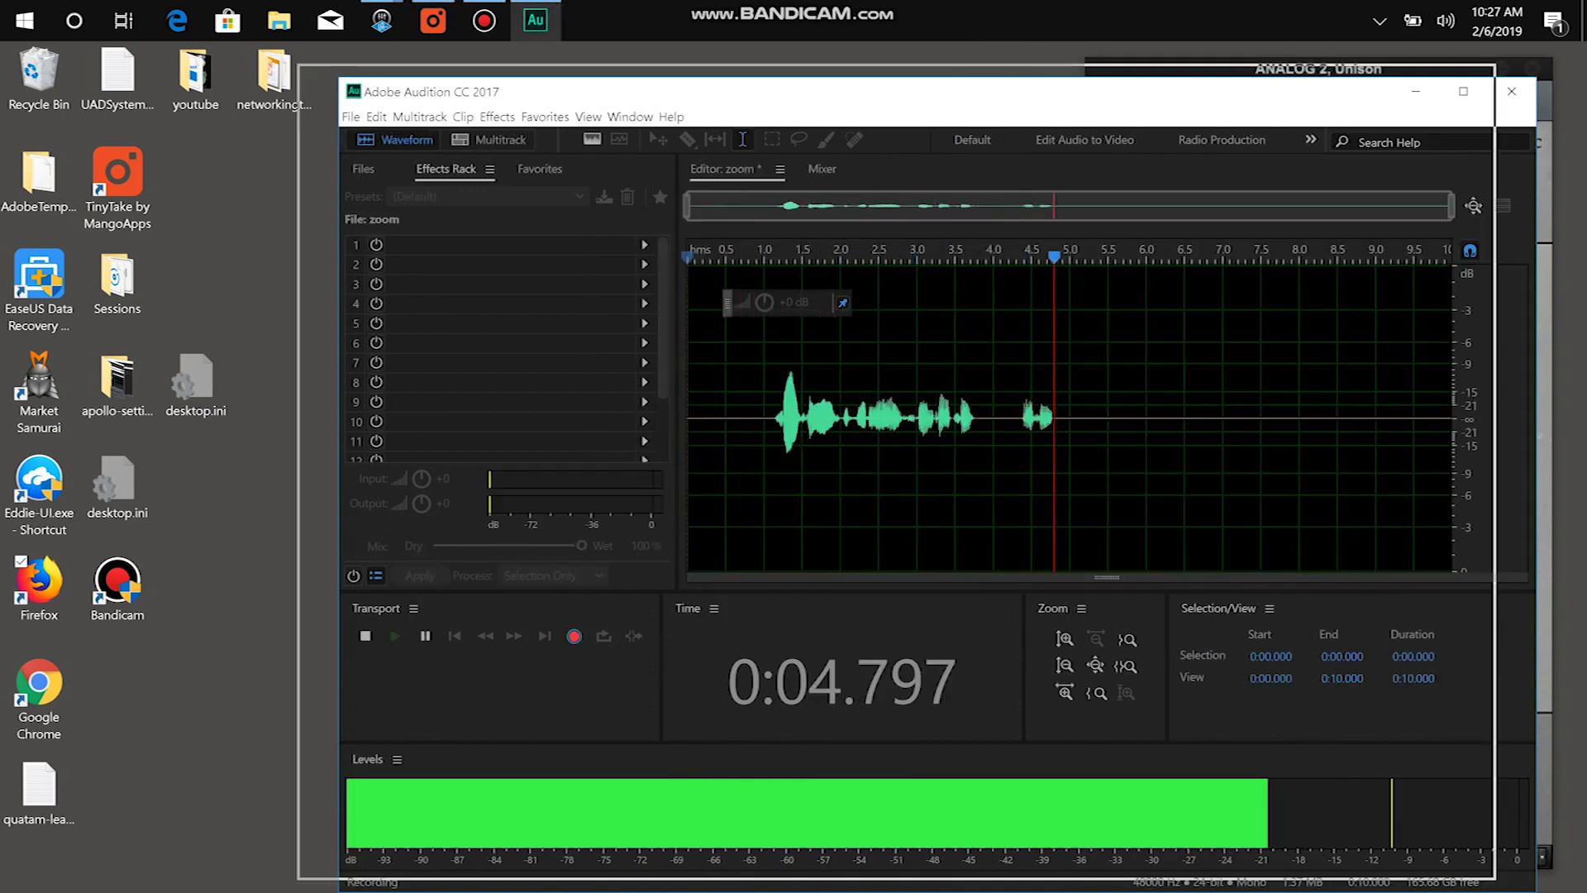
Maximize the Audition window while the voice recording continues
key(super+Up)
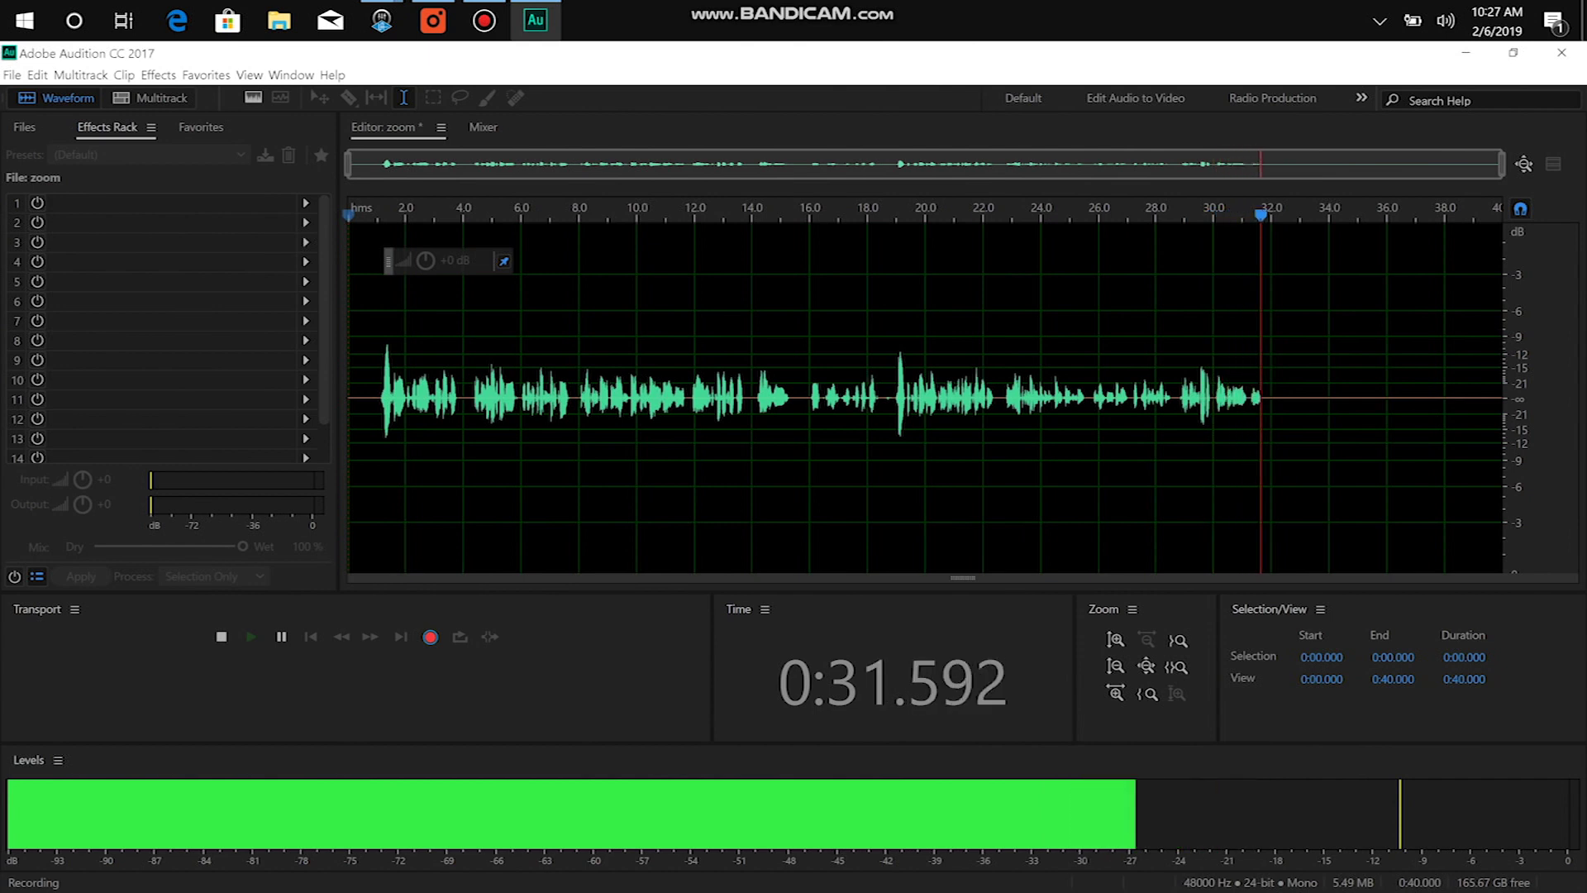
Stop the recording and select the audio from 10.09 to 10.47 seconds
key(space)
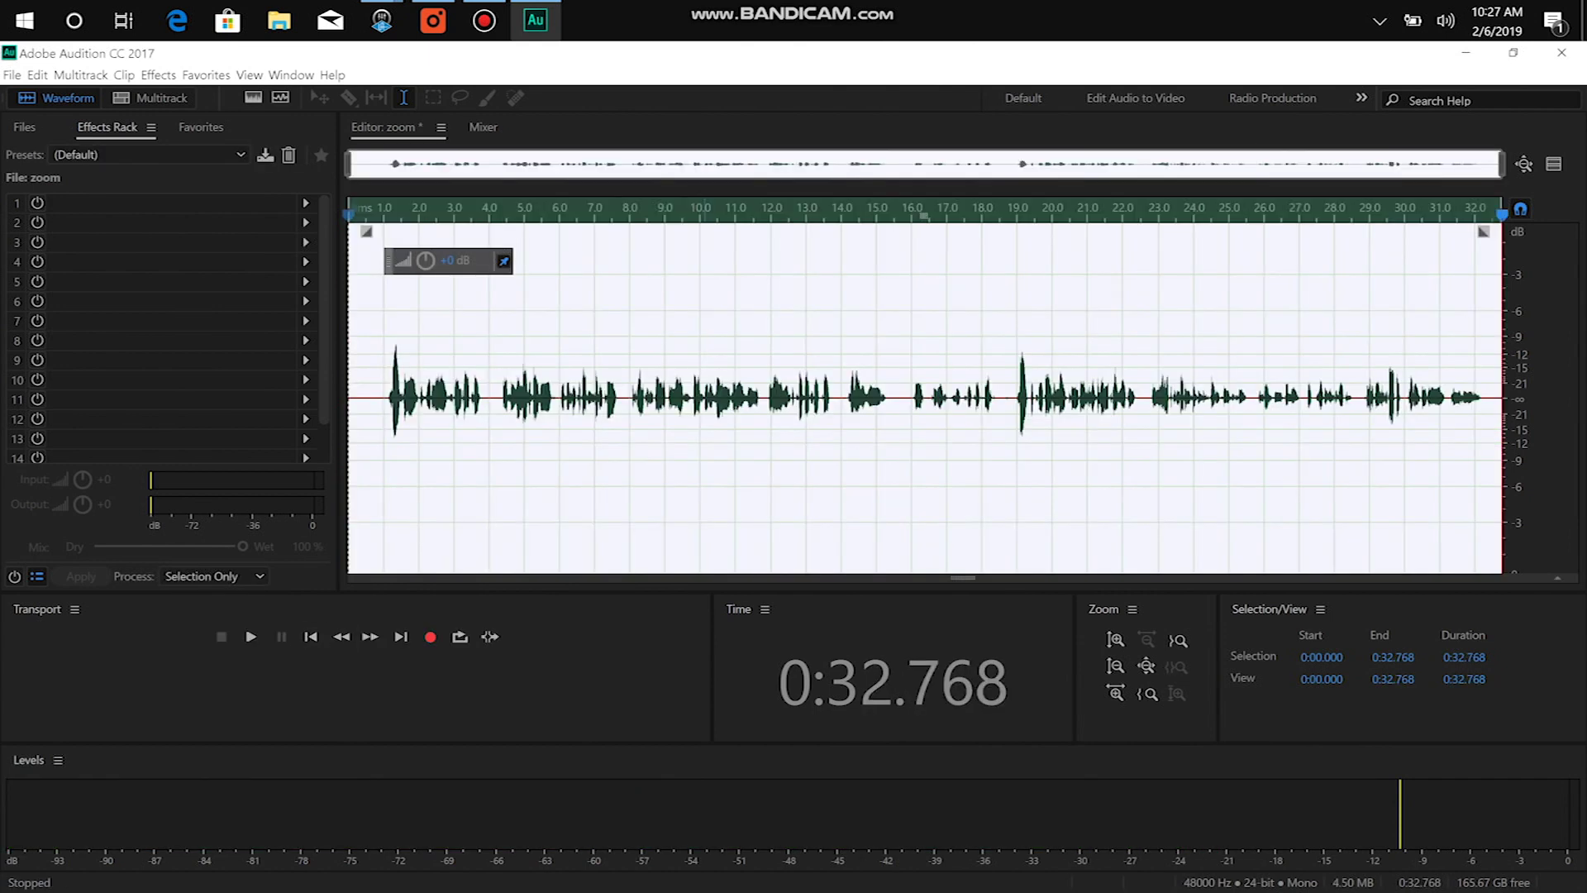
click(706, 397)
scroll(705, 397, up, 5)
scroll(706, 397, up, 5)
click(649, 396)
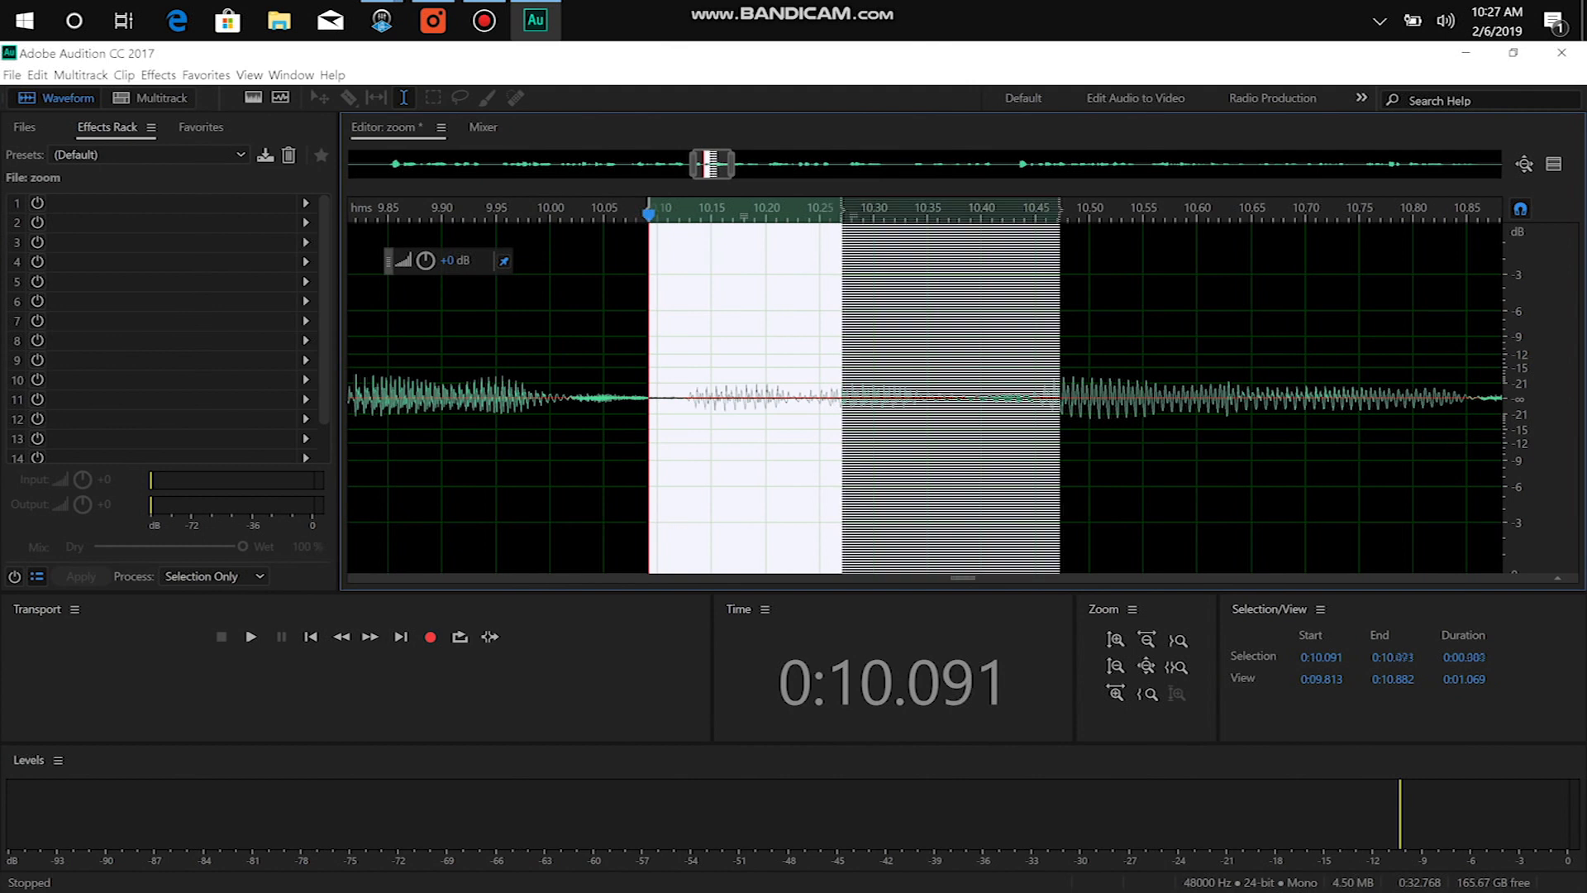
drag(841, 397, 1064, 397)
scroll(801, 398, down, 5)
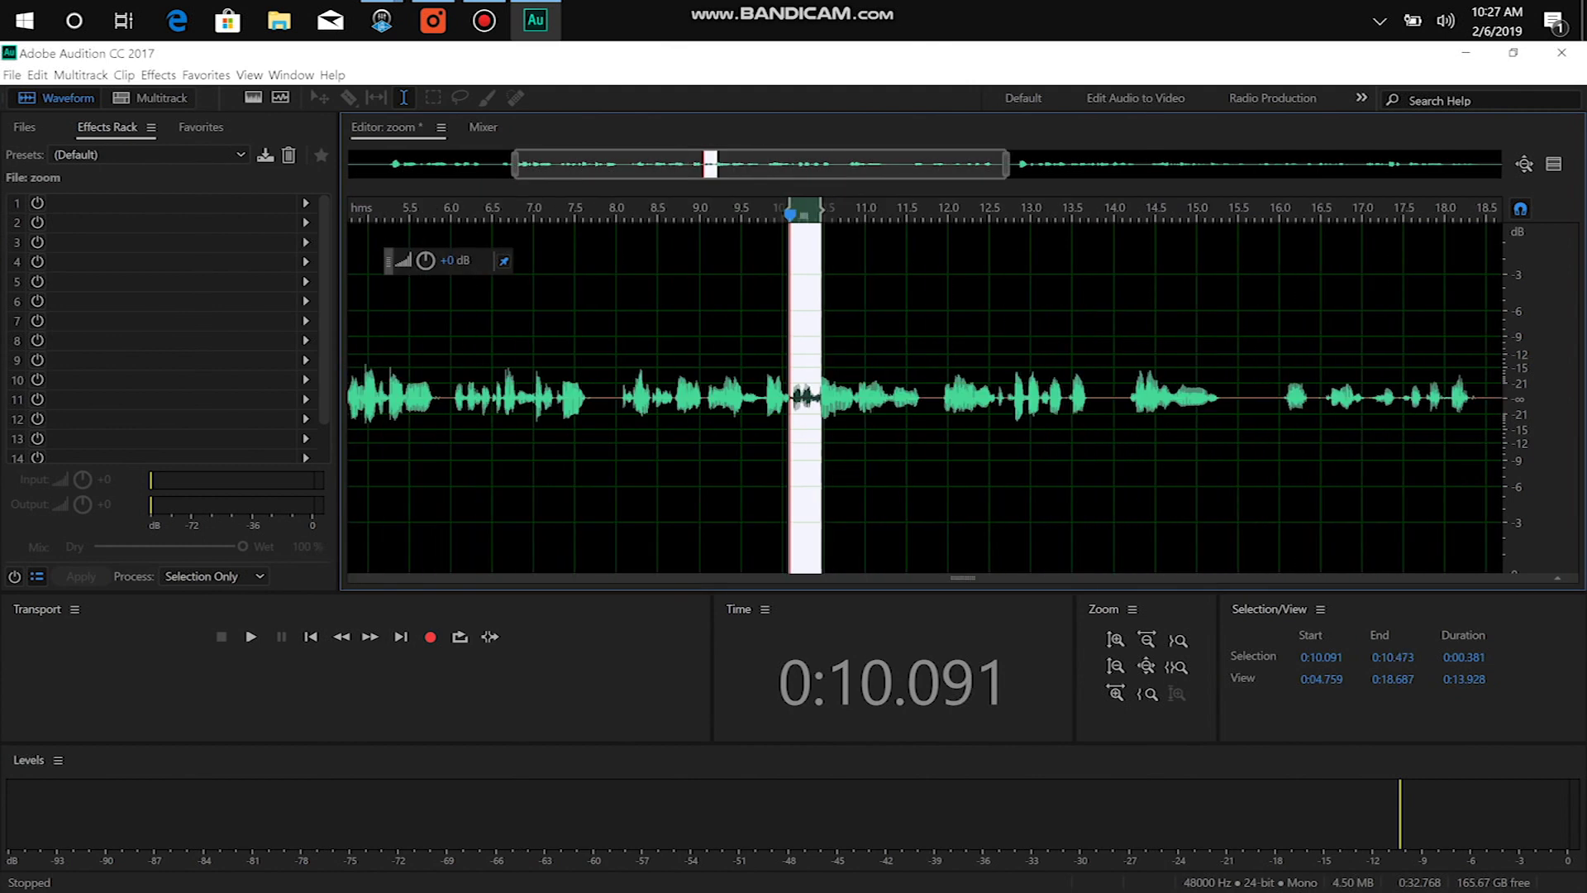
Zoom in, out, then further in on the time around the selection
click(1117, 693)
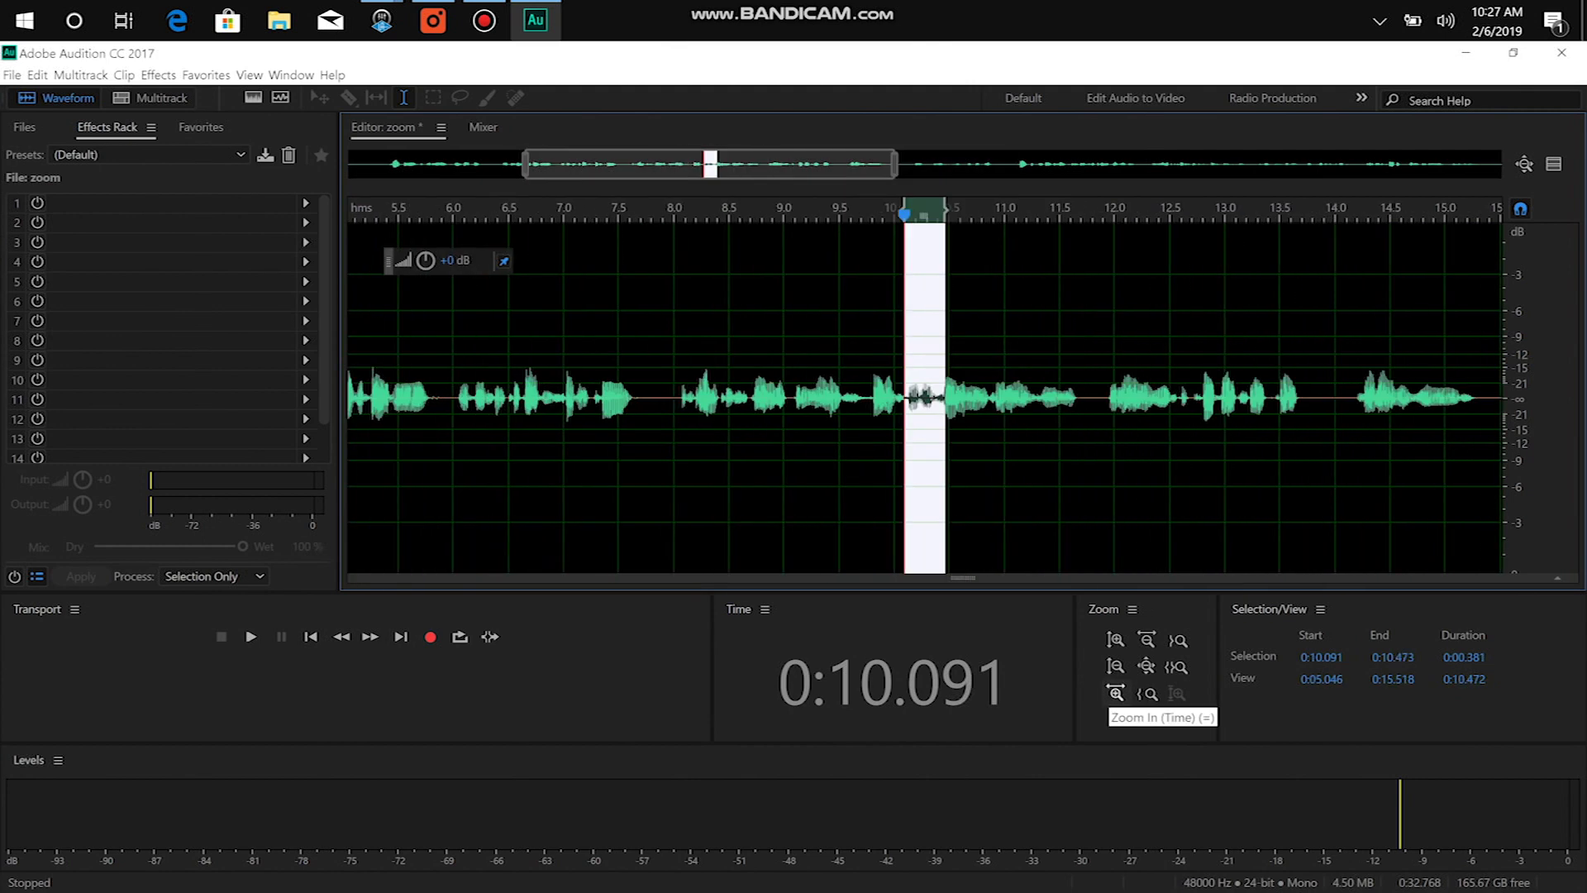
click(1147, 694)
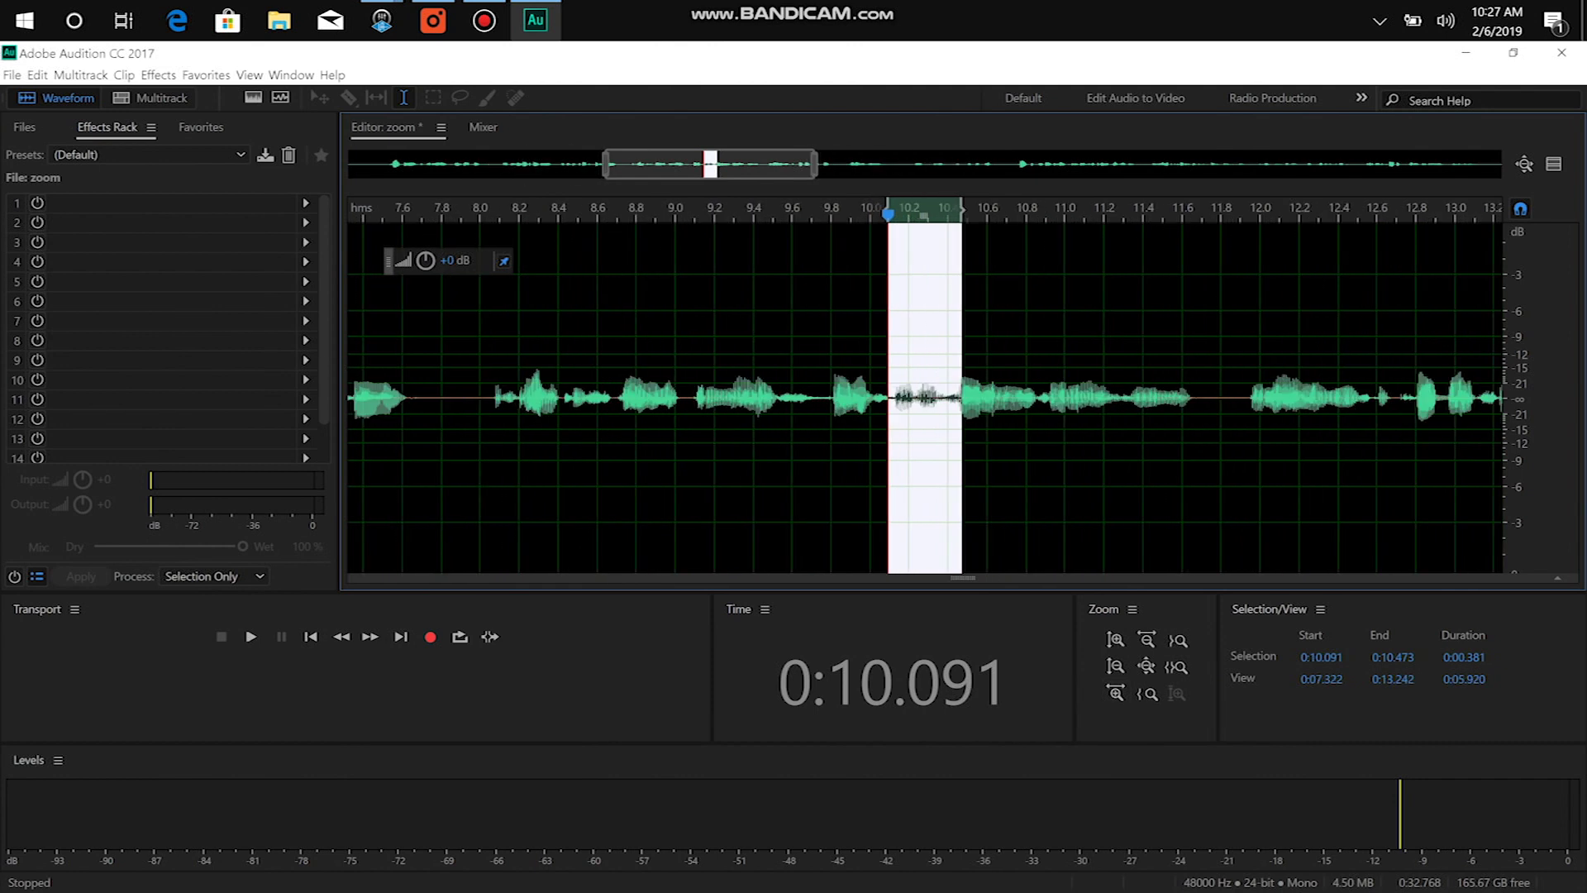
click(1116, 693)
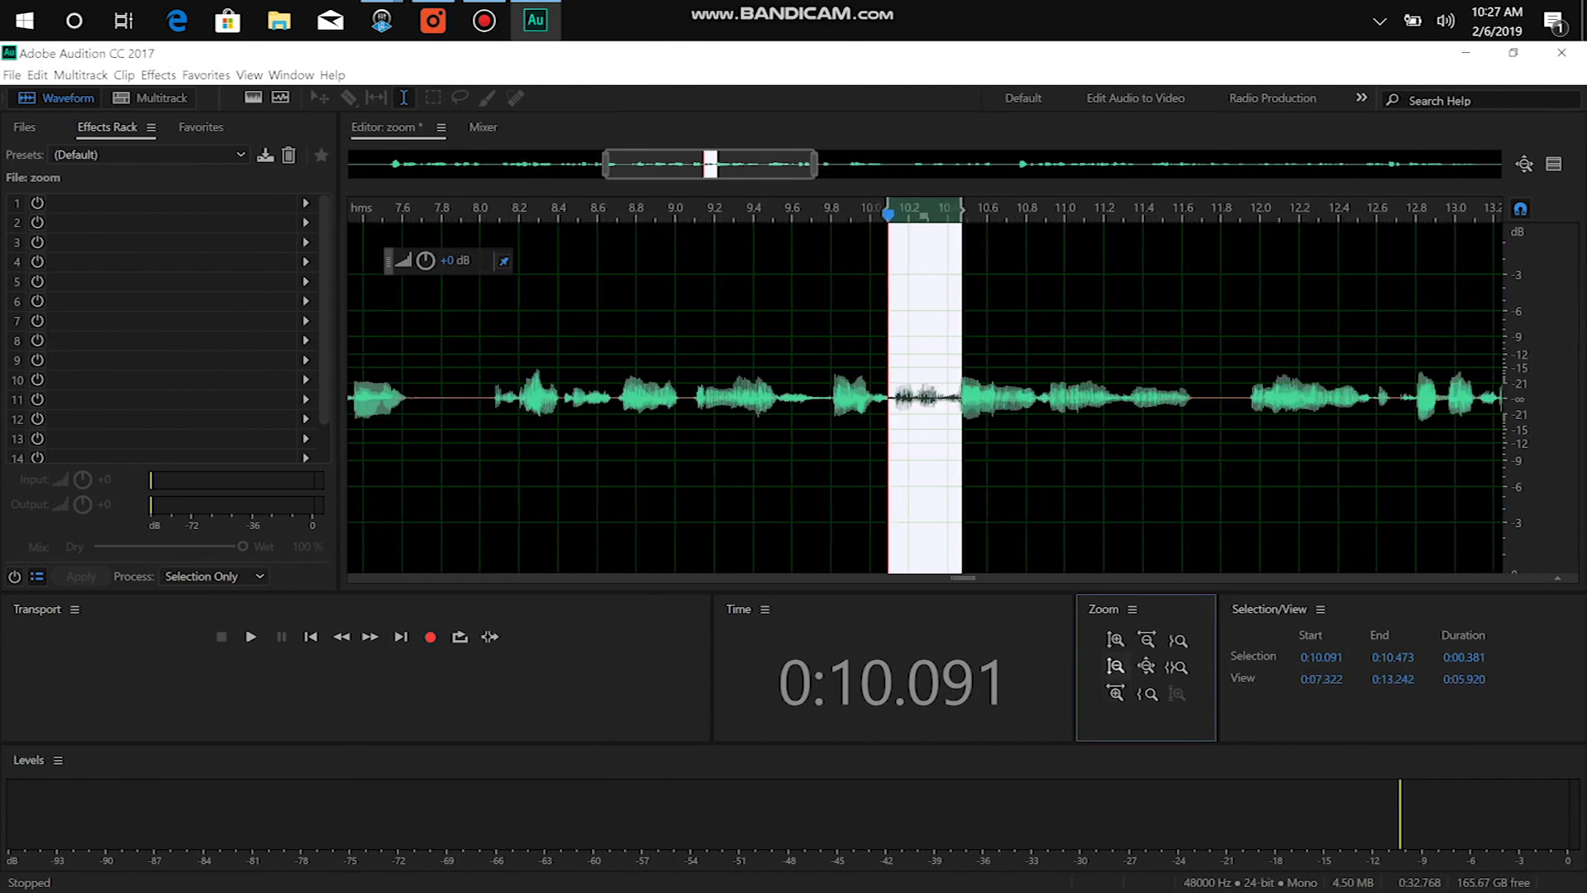
click(1117, 694)
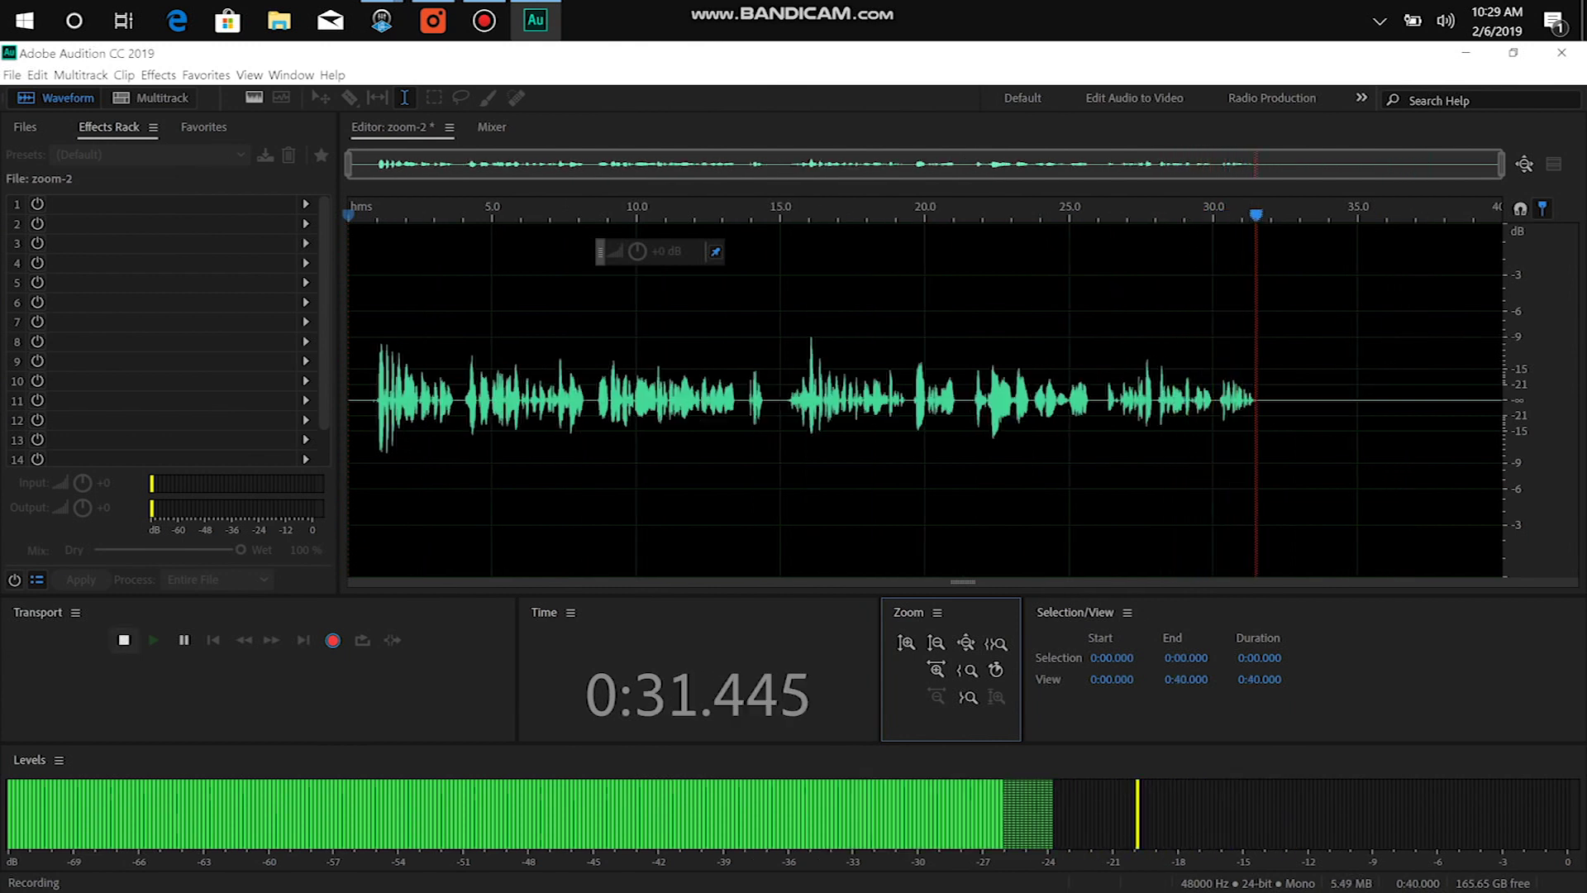
Stop recording, clear the selection, and resume recording from zoom-2's end at about 31.5 seconds
key(space)
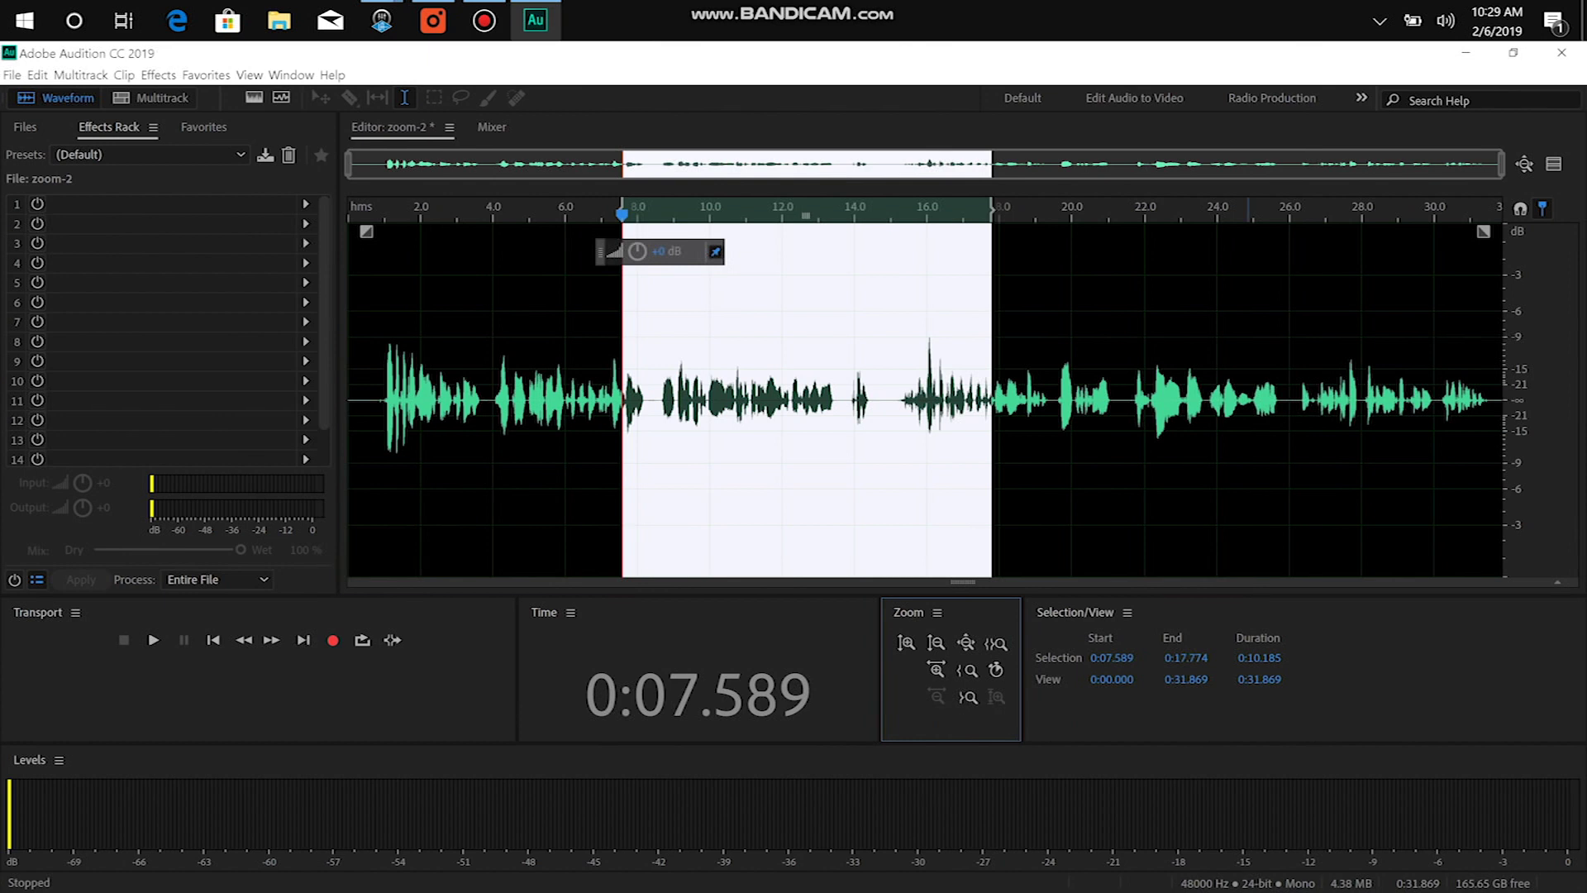
click(1325, 372)
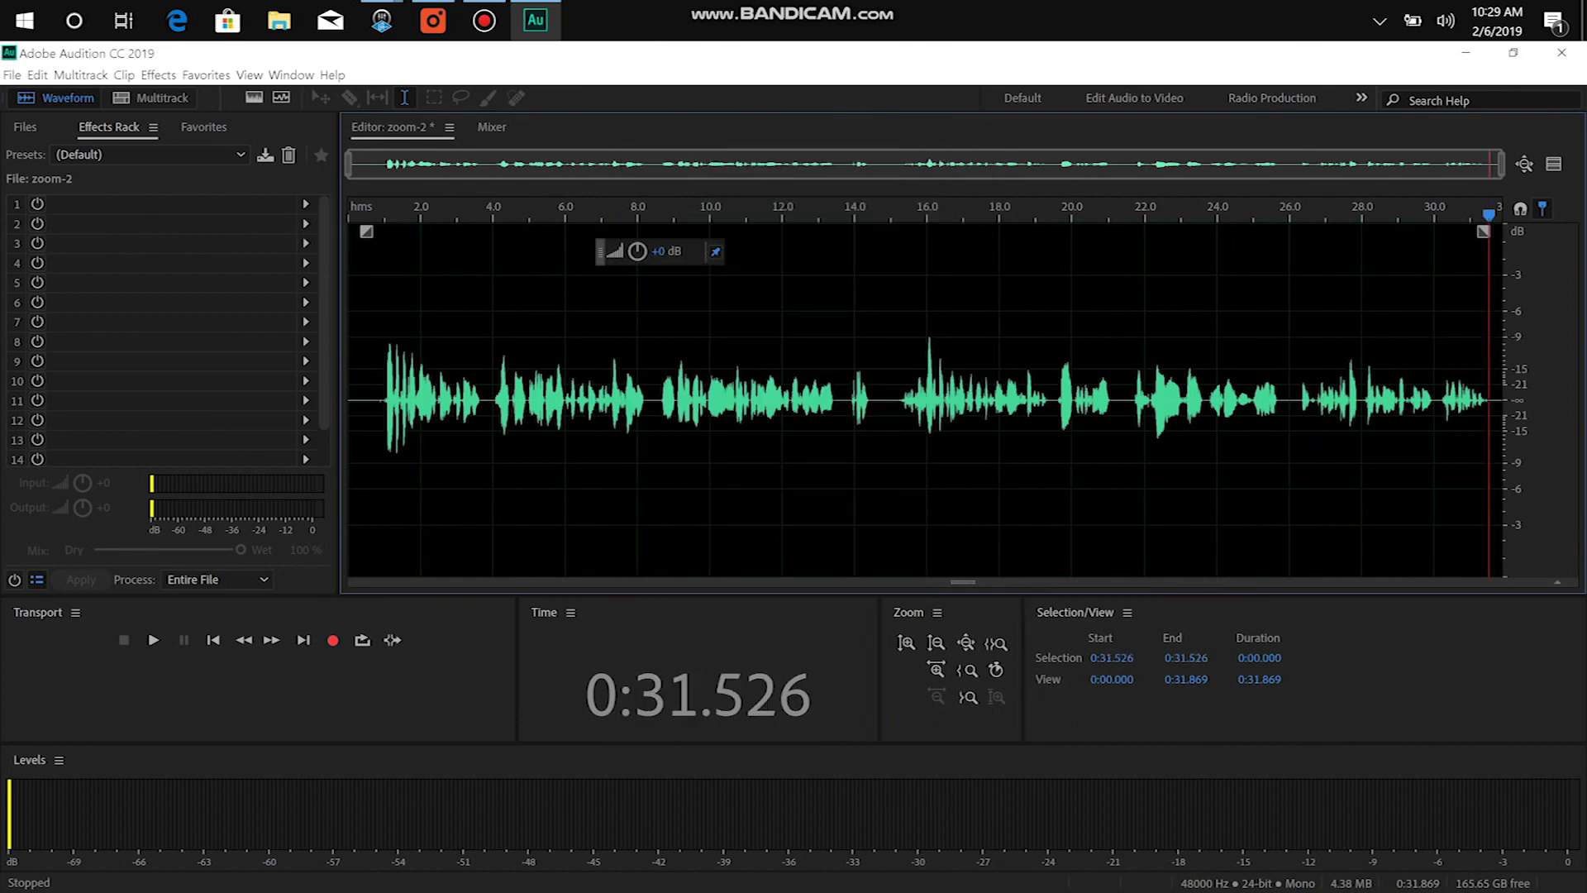
key(shift+space)
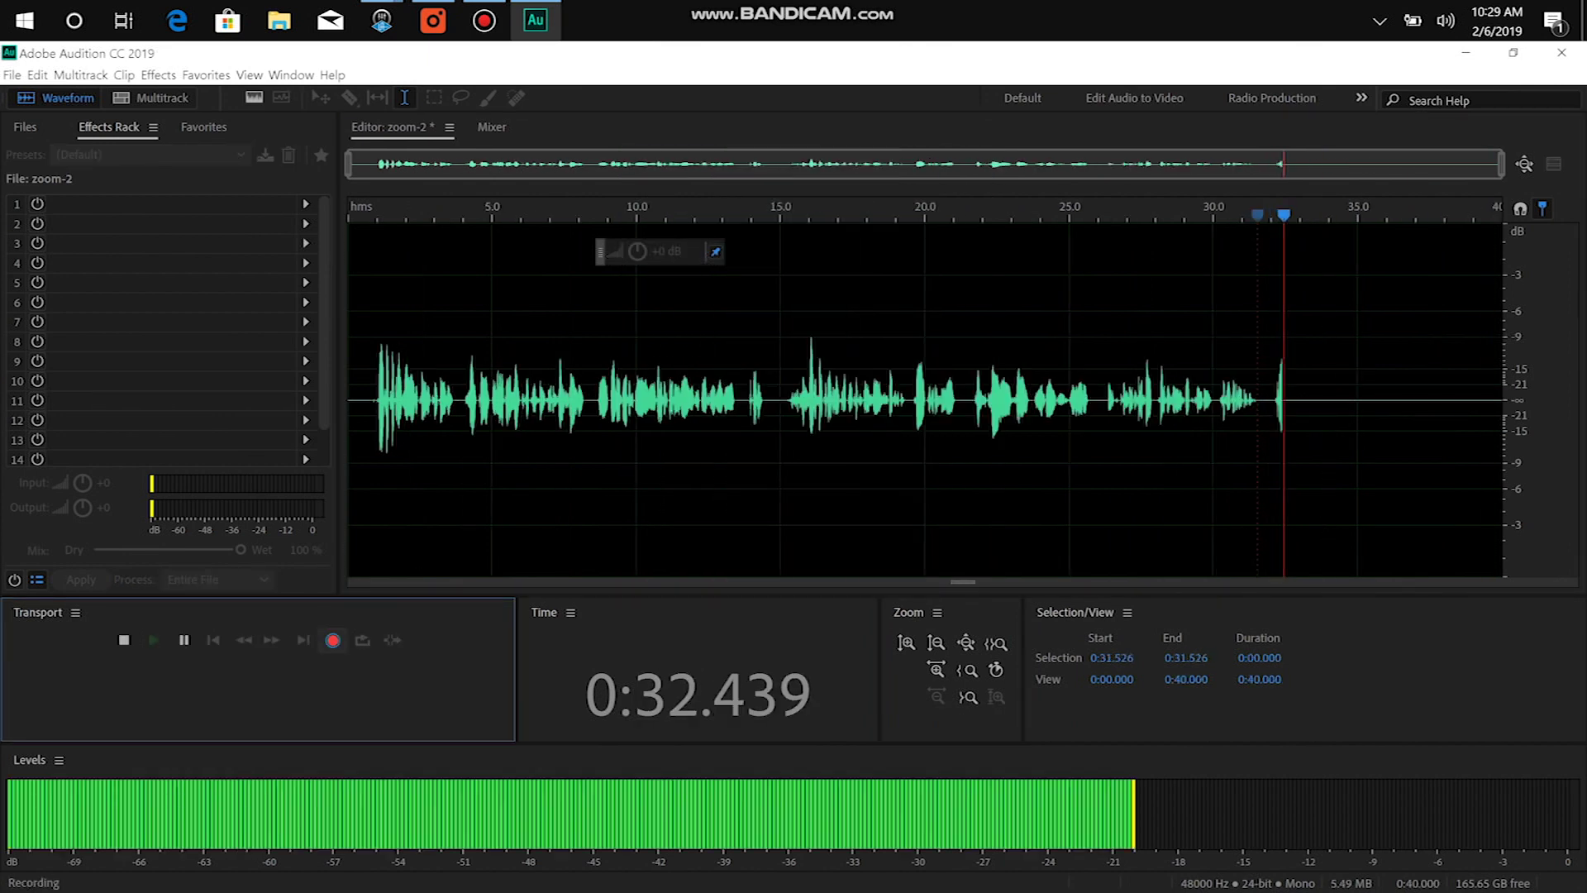